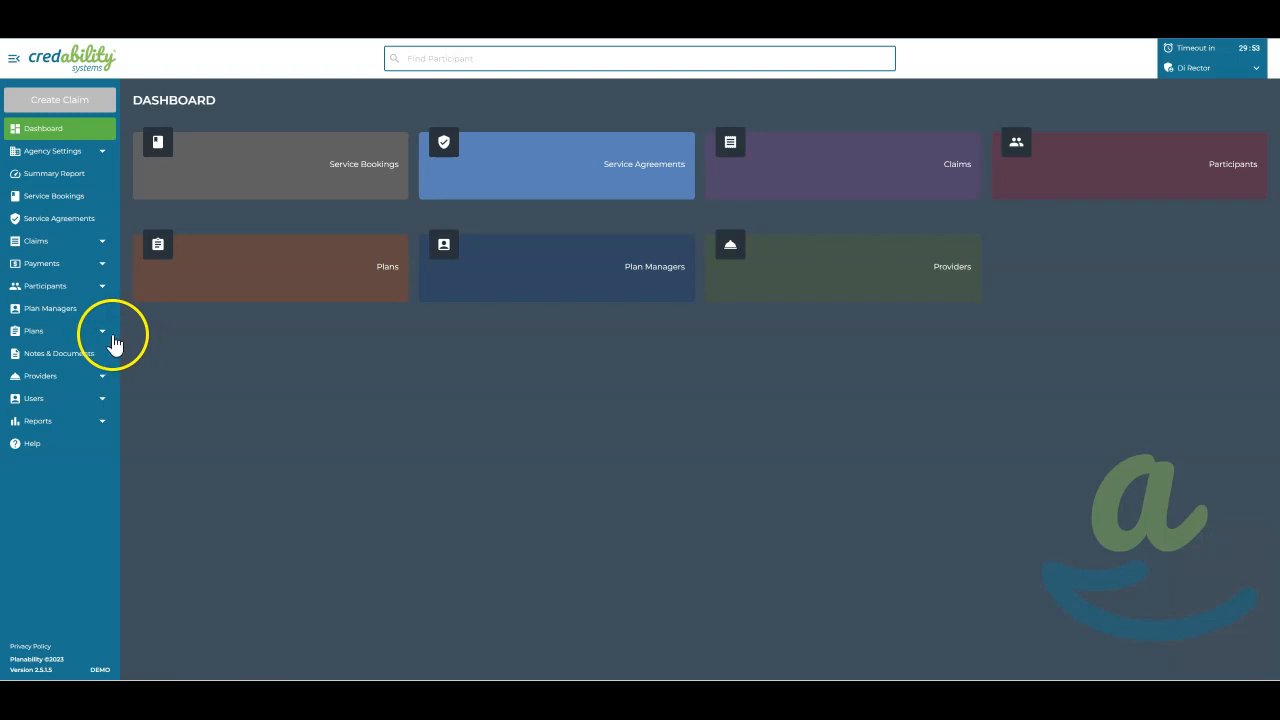
# Open the list of all plans and review the budget versus actual figures of the PACE plans
pyautogui.click(103, 335)
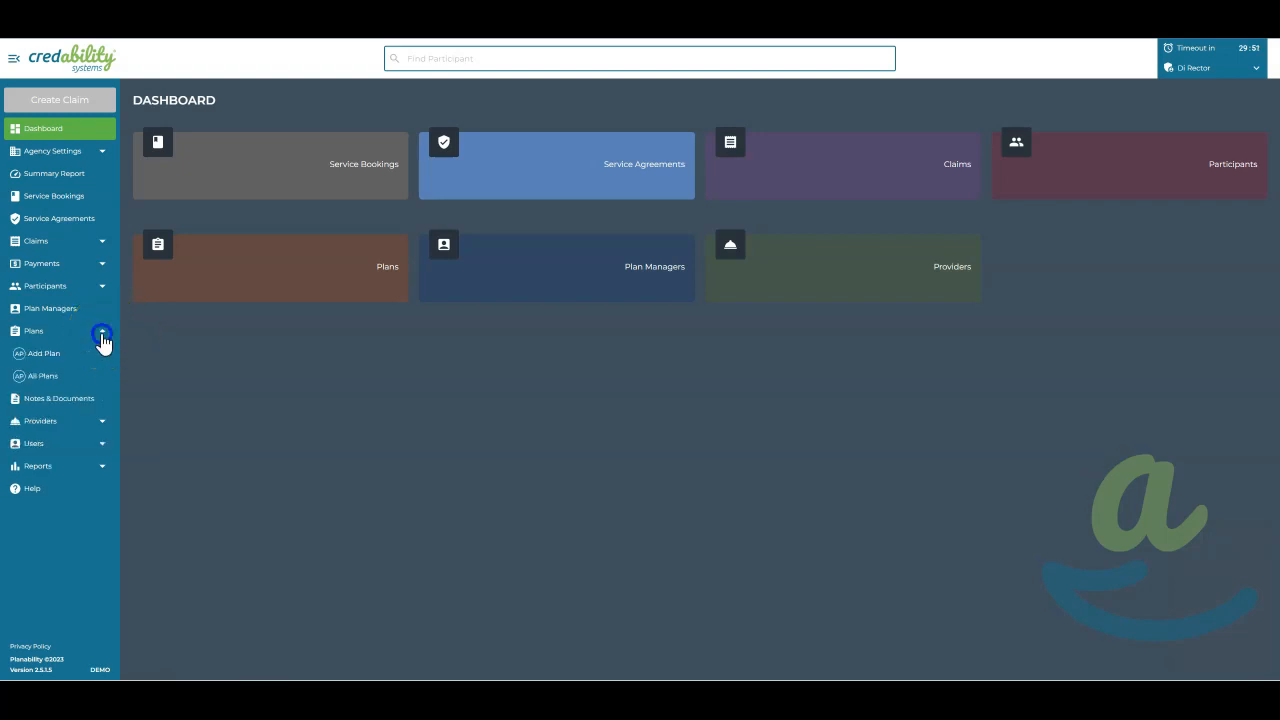
pyautogui.click(62, 376)
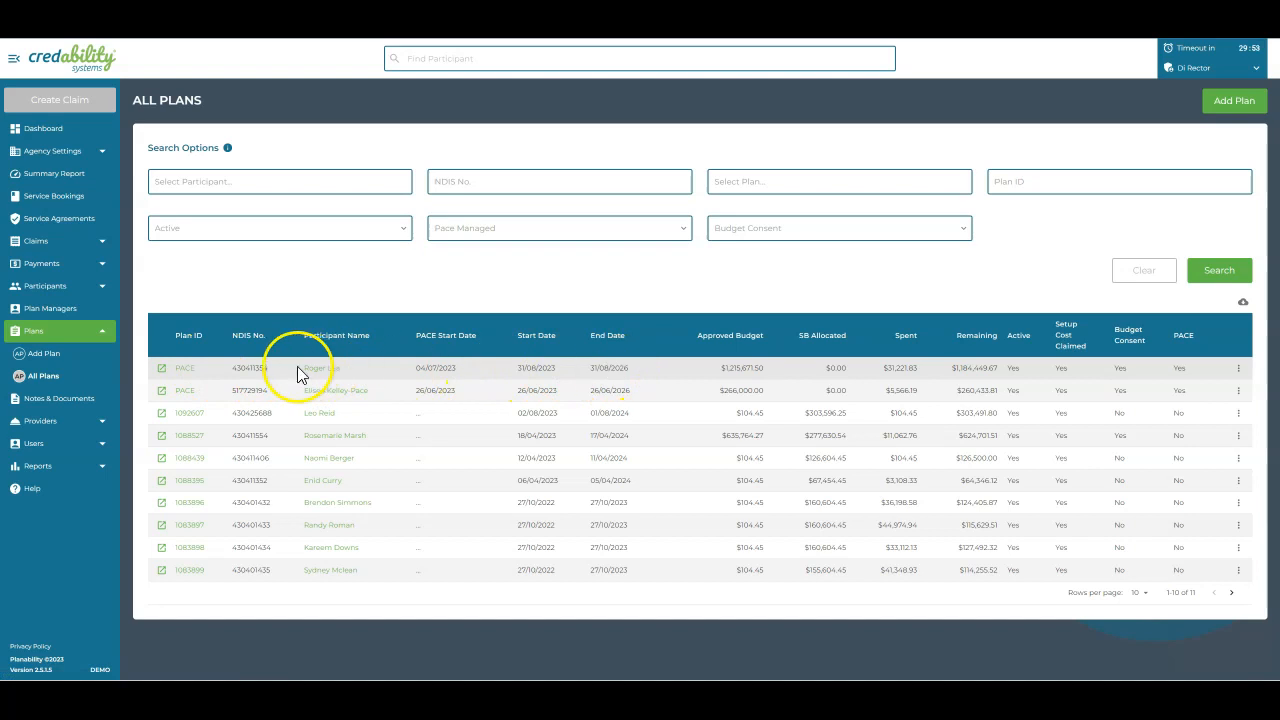
pyautogui.click(184, 370)
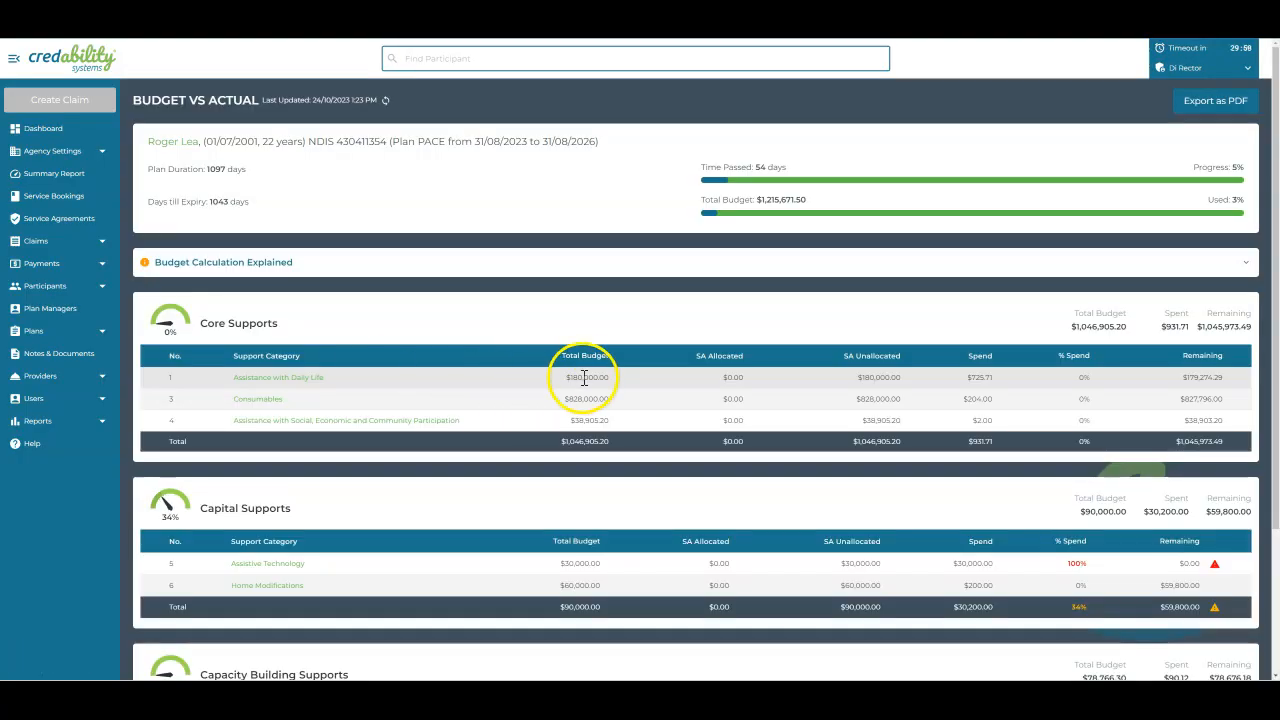
pyautogui.scroll(-2, 600, 460)
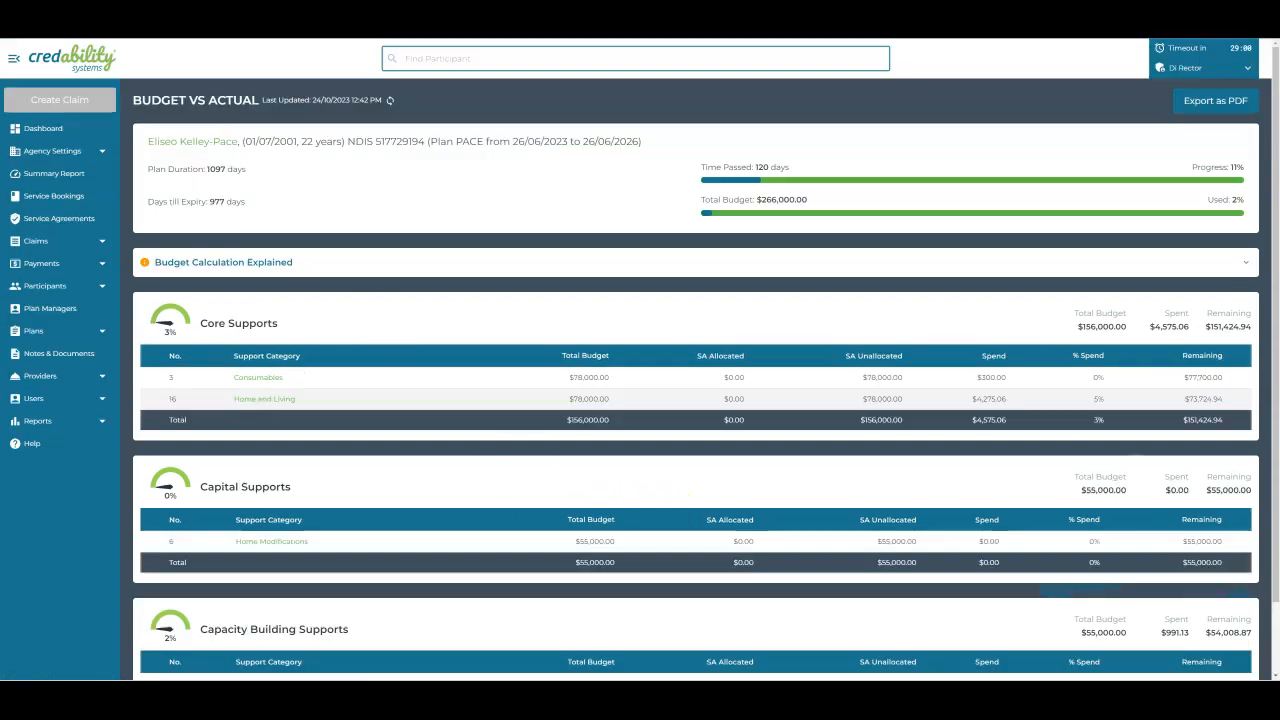
pyautogui.scroll(-2, 409, 440)
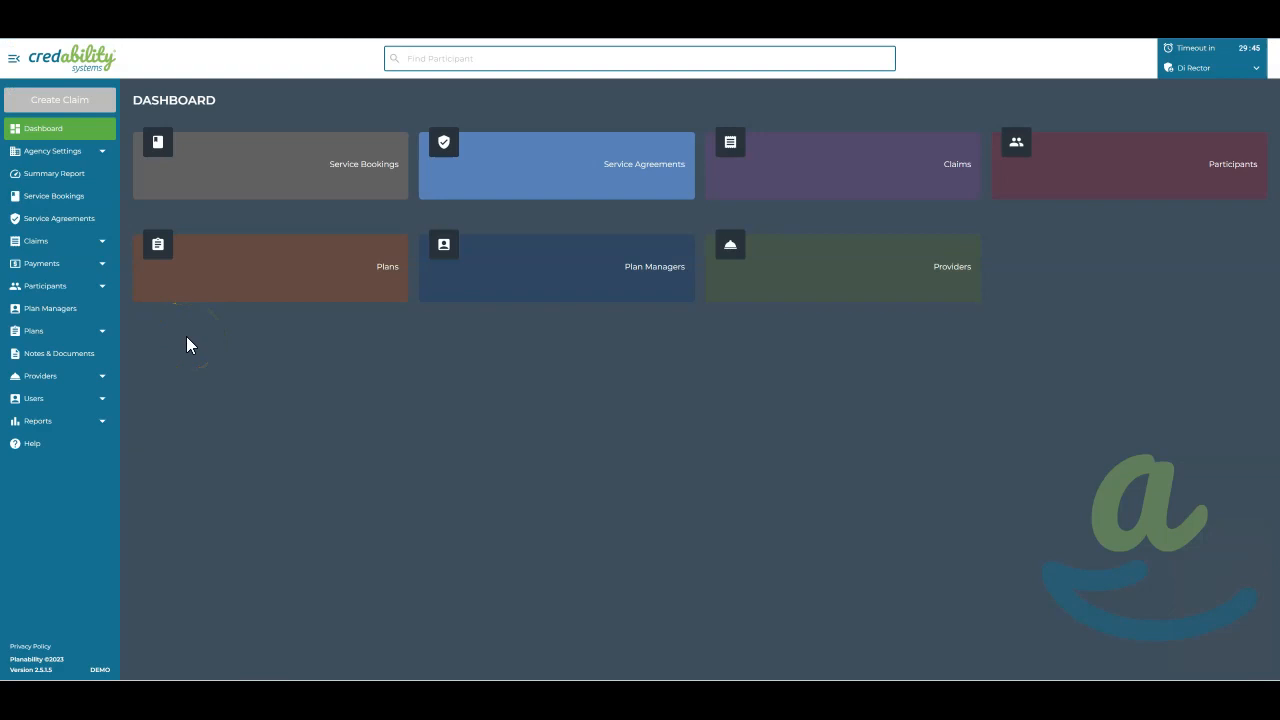
# Start a provider claim from the dashboard, select the participant with the PACE plan, and check the plans available for the claim
pyautogui.click(82, 108)
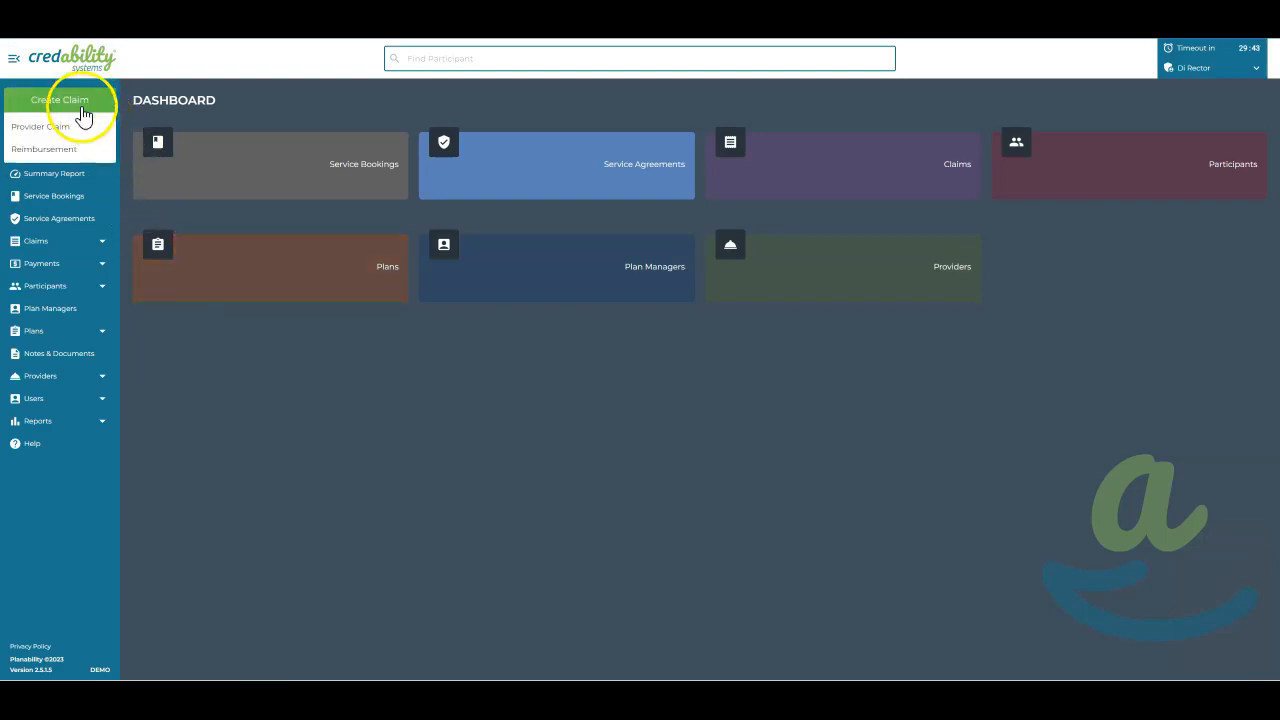
pyautogui.click(66, 126)
pyautogui.click(356, 182)
pyautogui.write('roger')
pyautogui.click(347, 213)
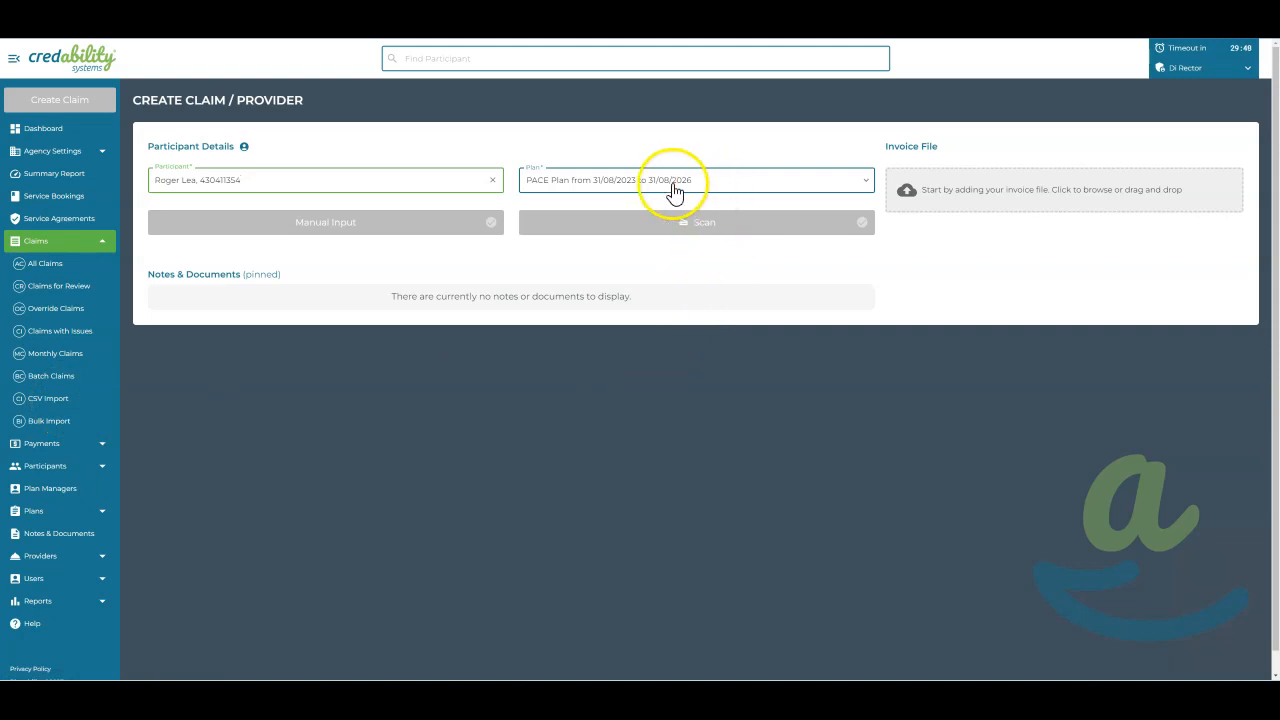
pyautogui.click(866, 180)
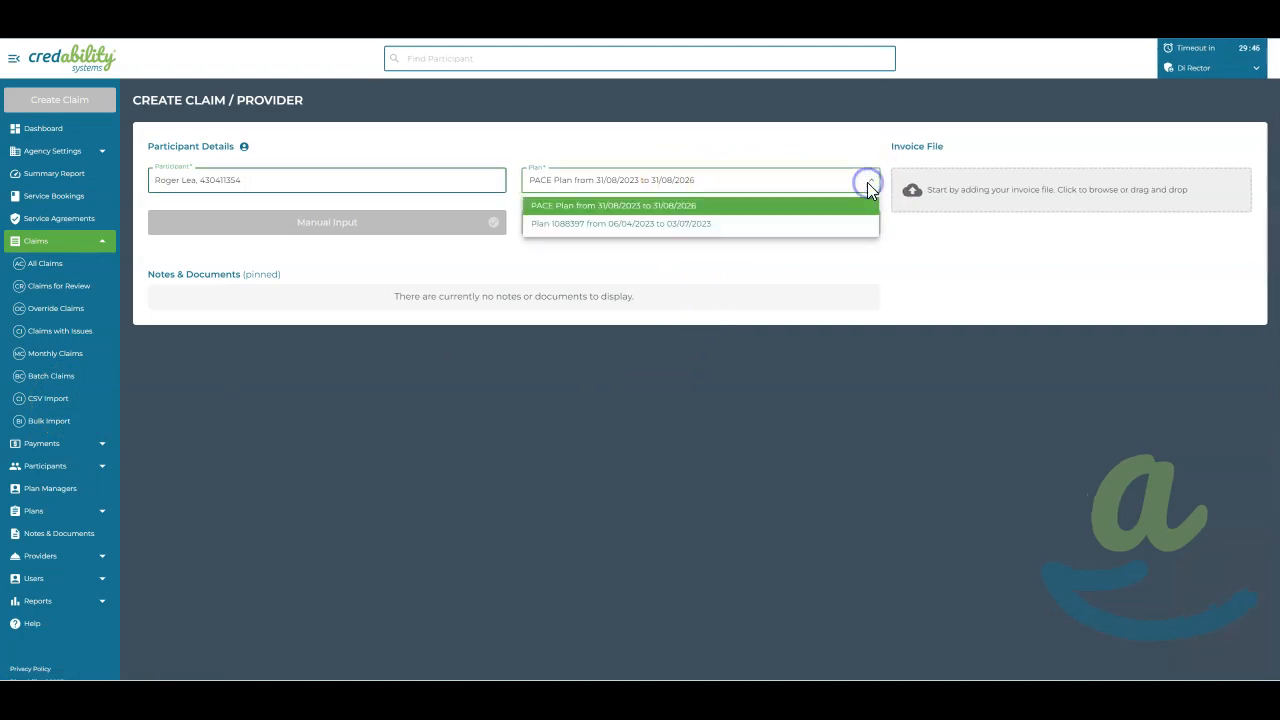
pyautogui.click(767, 229)
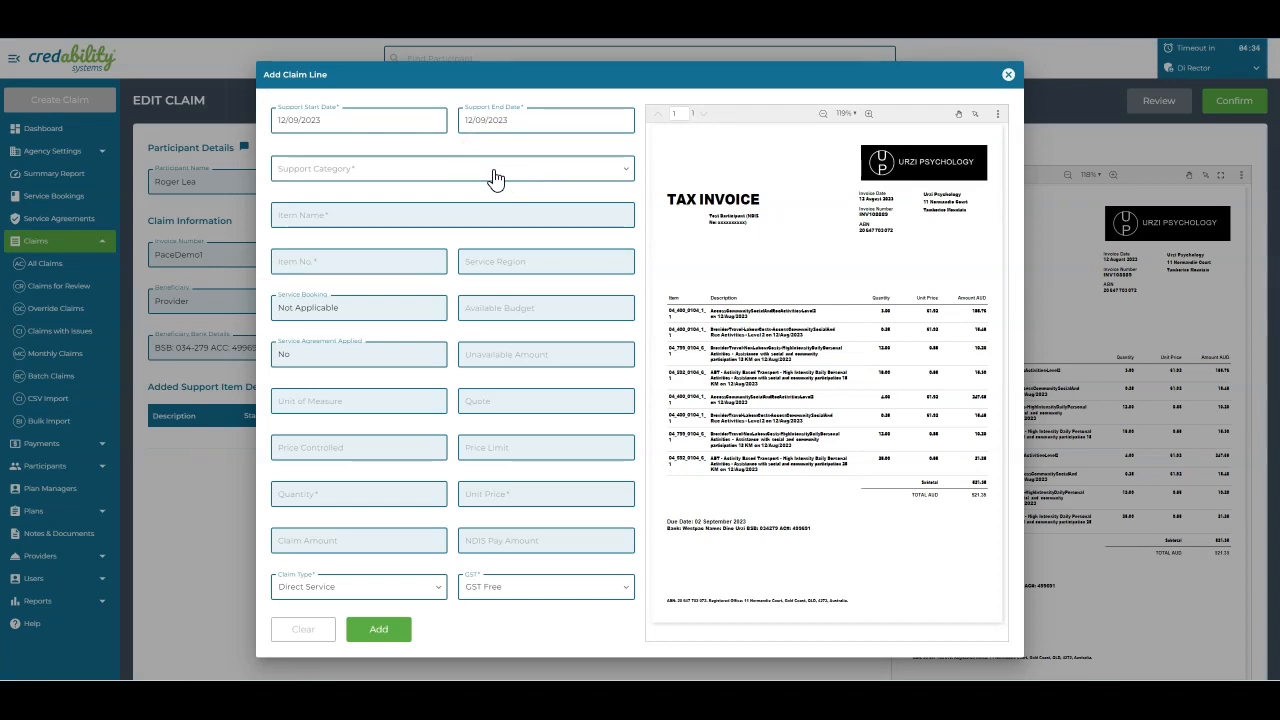
# Set the claim line's category to Assistance with Social, Economic and Community Participation and its item to 04_400_0104_1_1, Access Community Social And Rec Activities
pyautogui.click(491, 170)
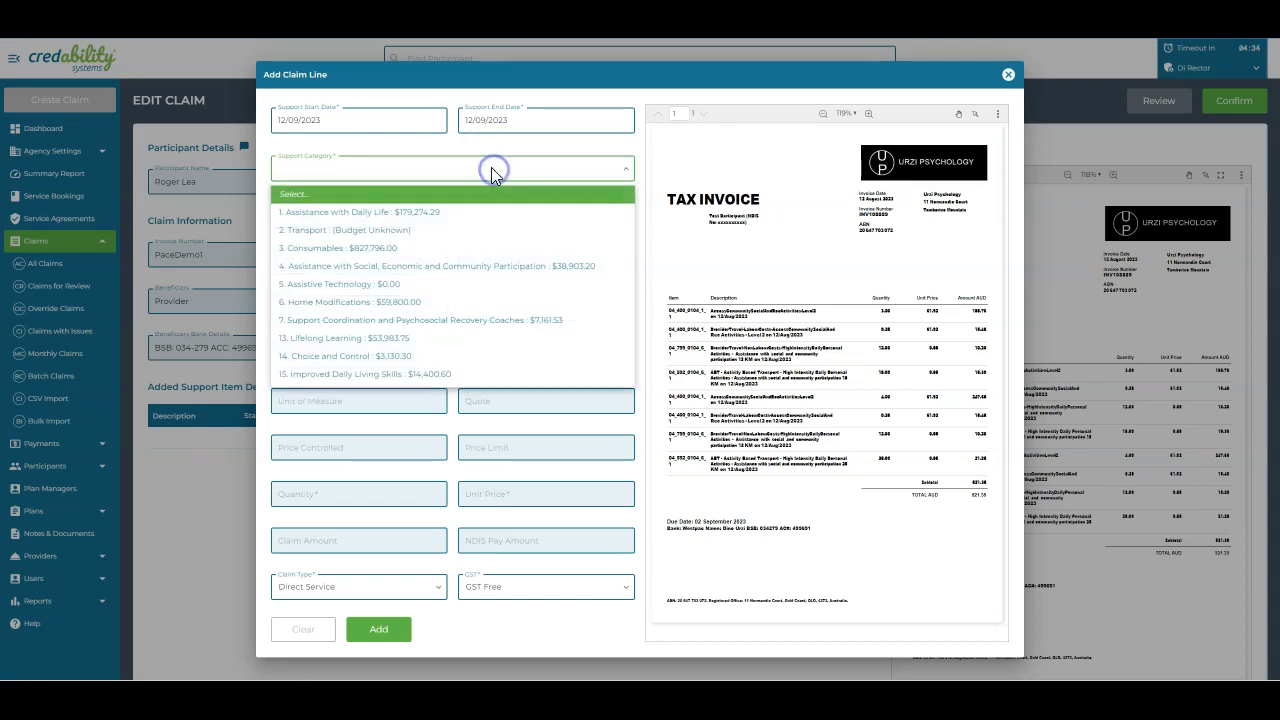
pyautogui.click(405, 232)
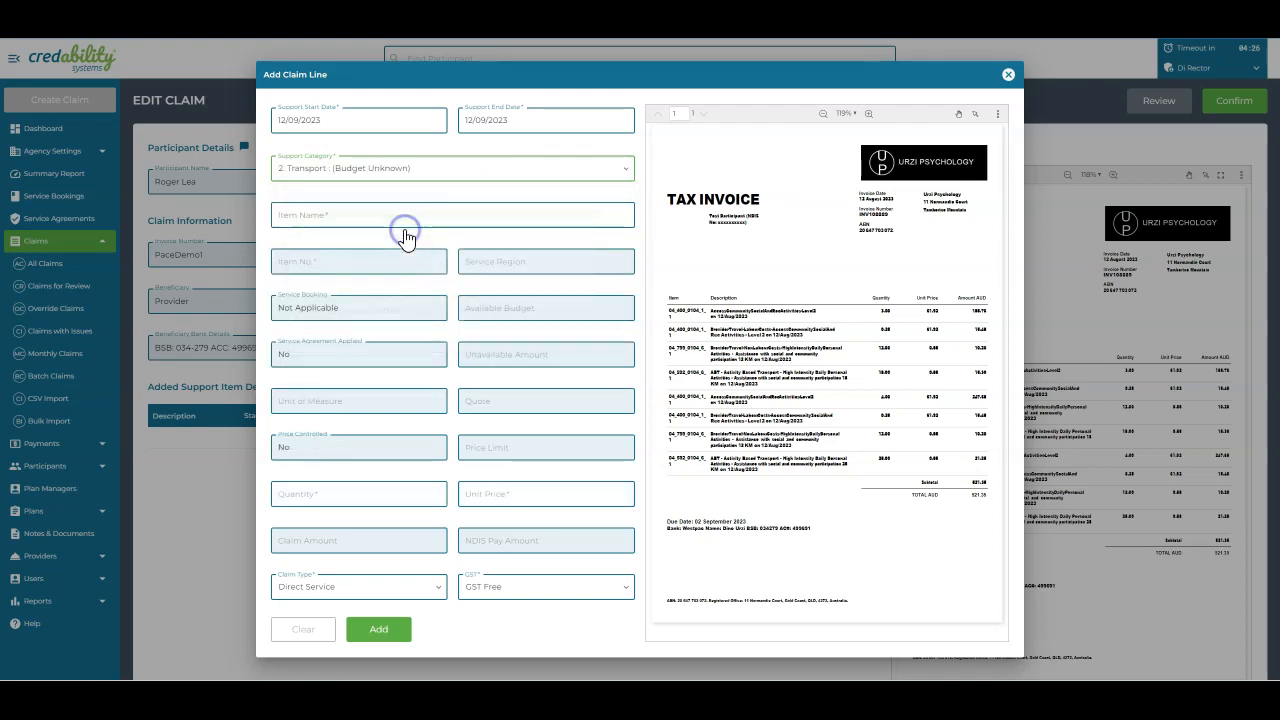
pyautogui.click(424, 178)
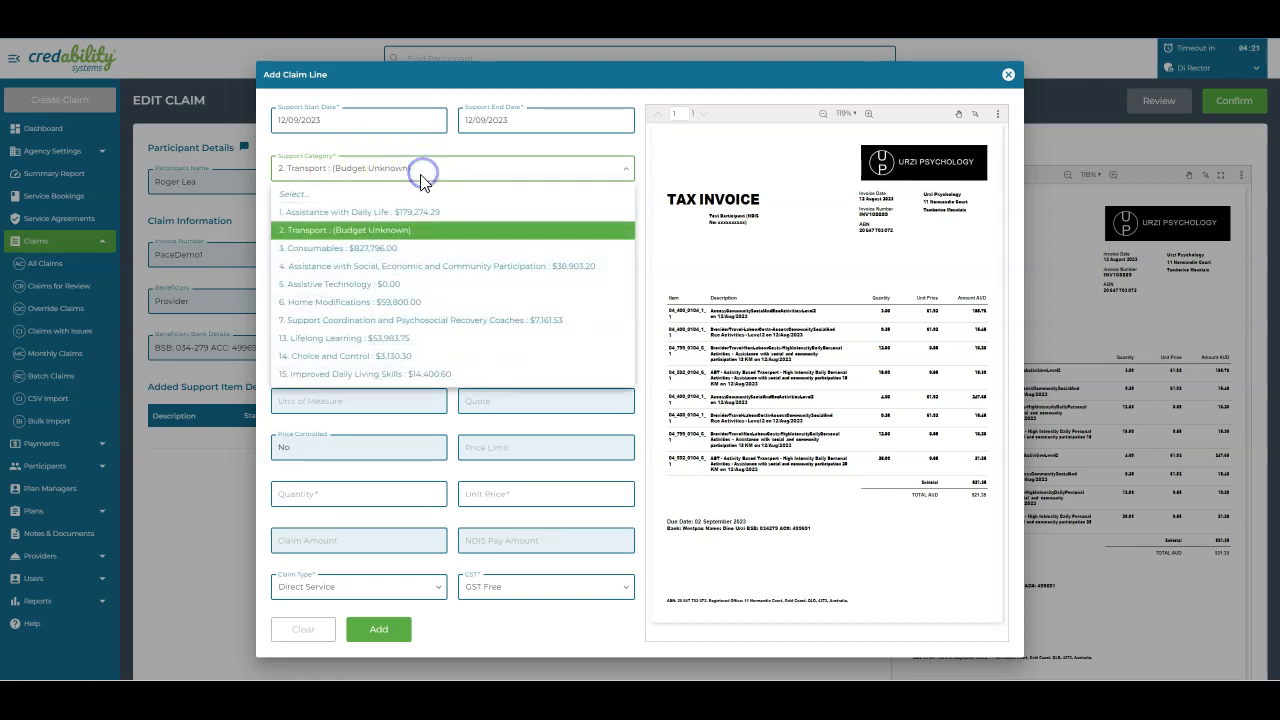
pyautogui.click(369, 267)
pyautogui.click(366, 214)
pyautogui.write('400')
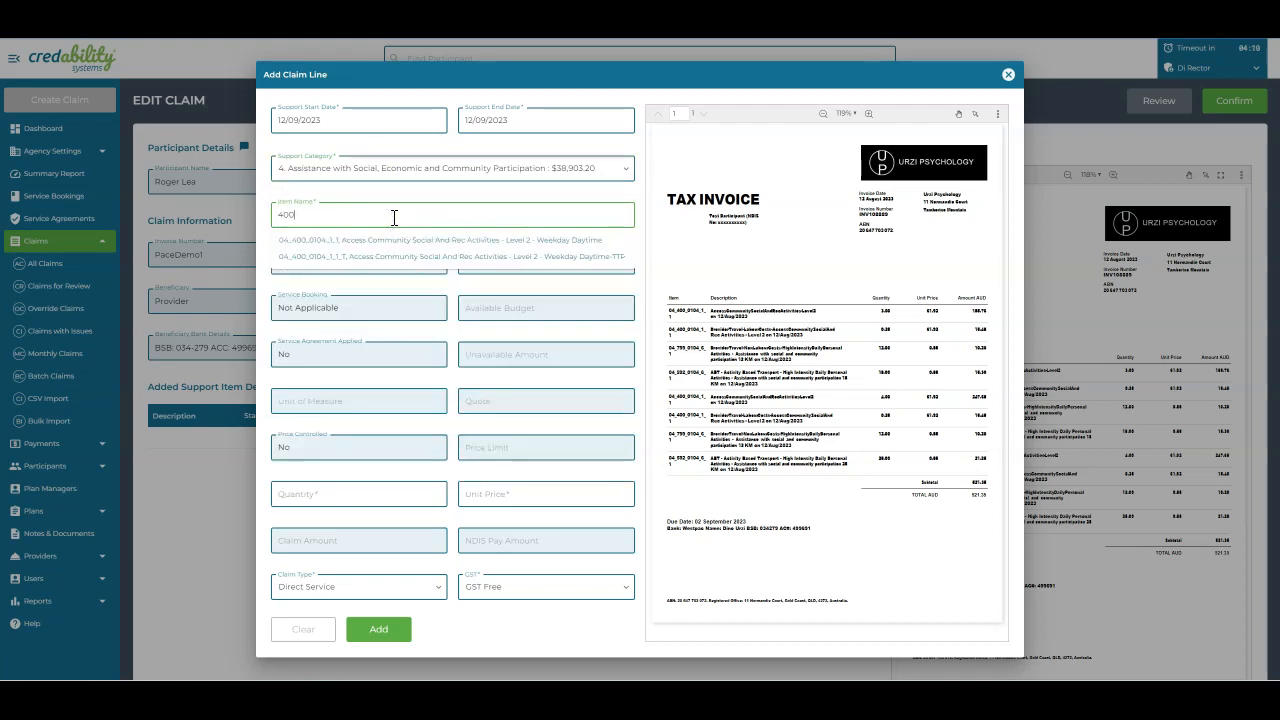
pyautogui.click(391, 242)
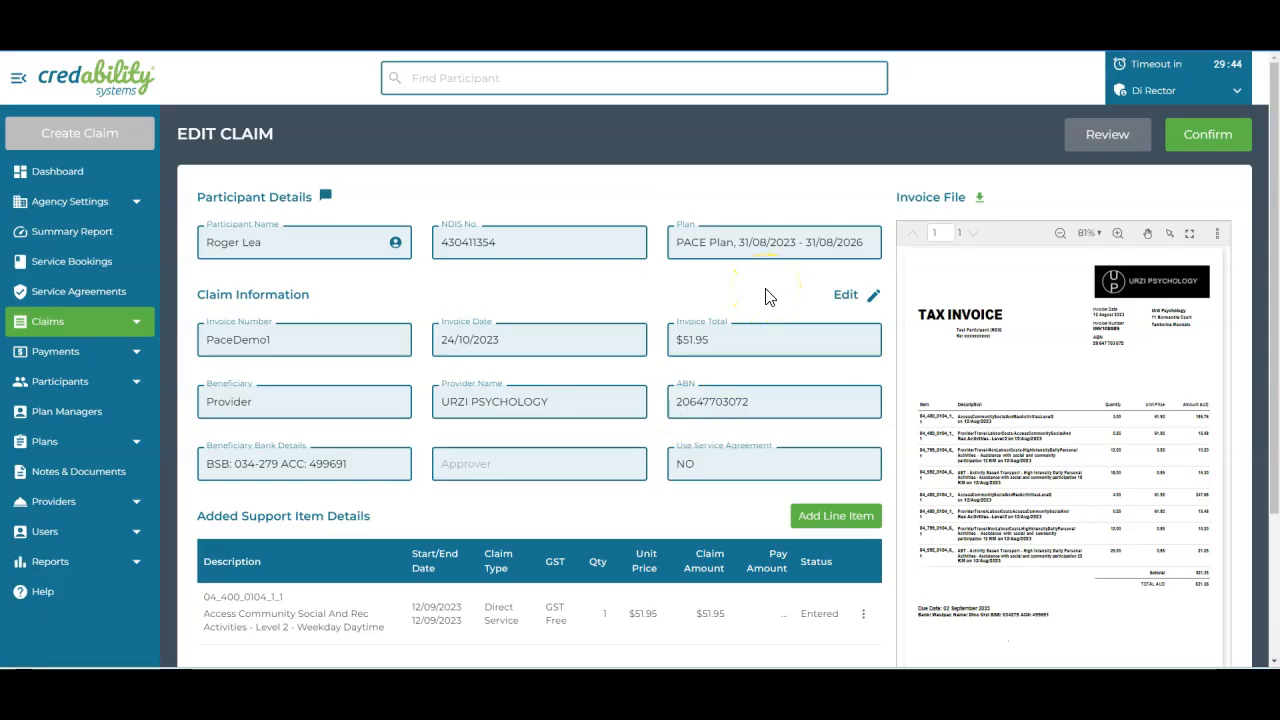
# Confirm the provider claim and mark it for batch claim
pyautogui.click(1200, 132)
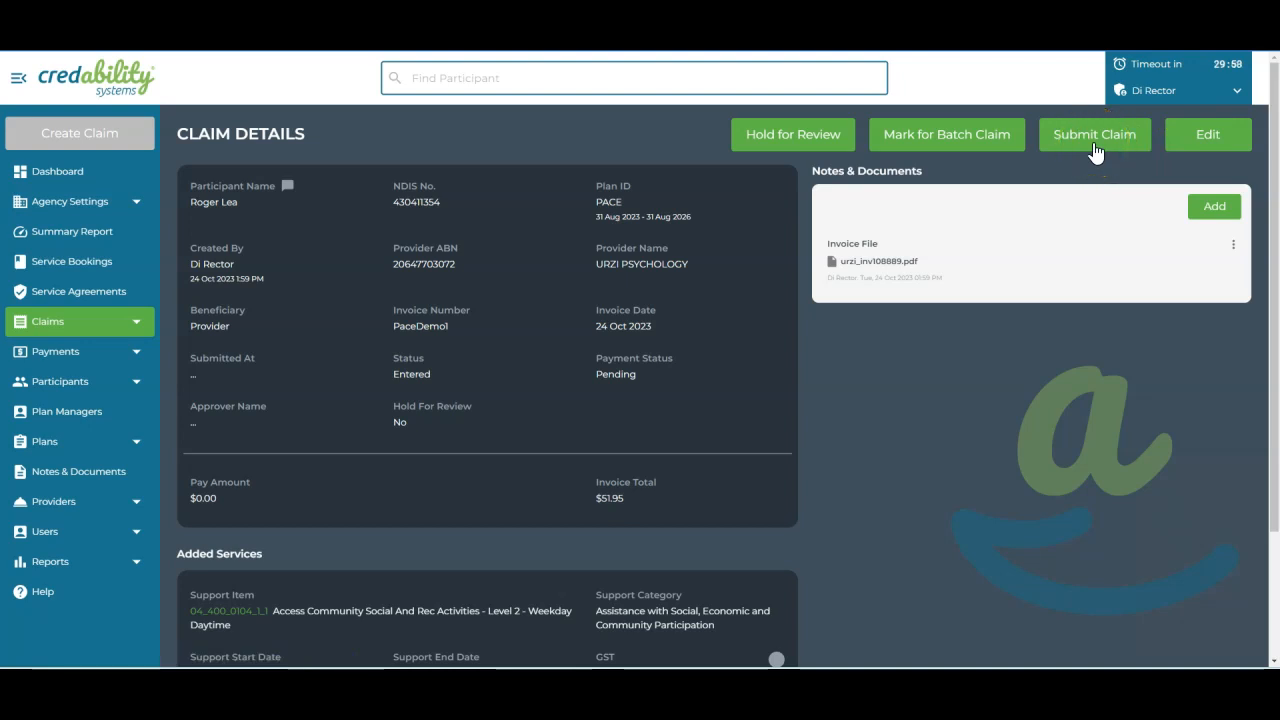
pyautogui.click(975, 147)
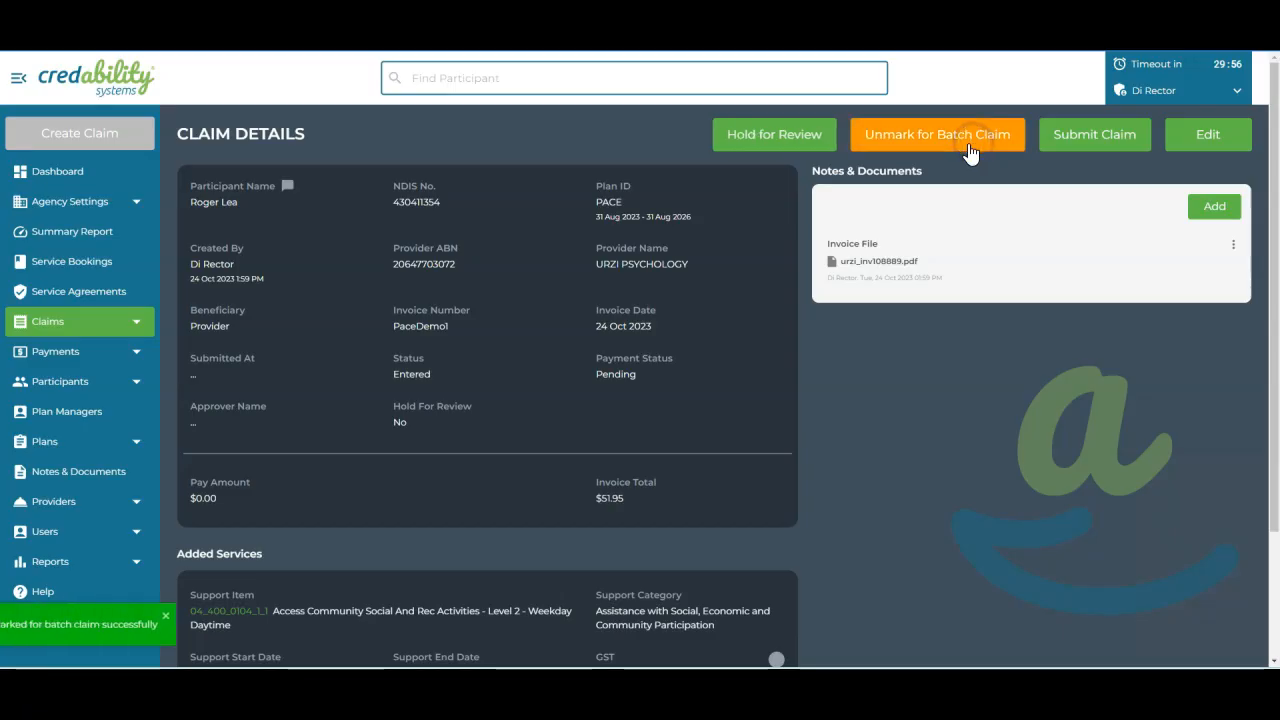
# Select the URZI PSYCHOLOGY claim among the submittable batch claims and show the batch payment options
pyautogui.click(96, 322)
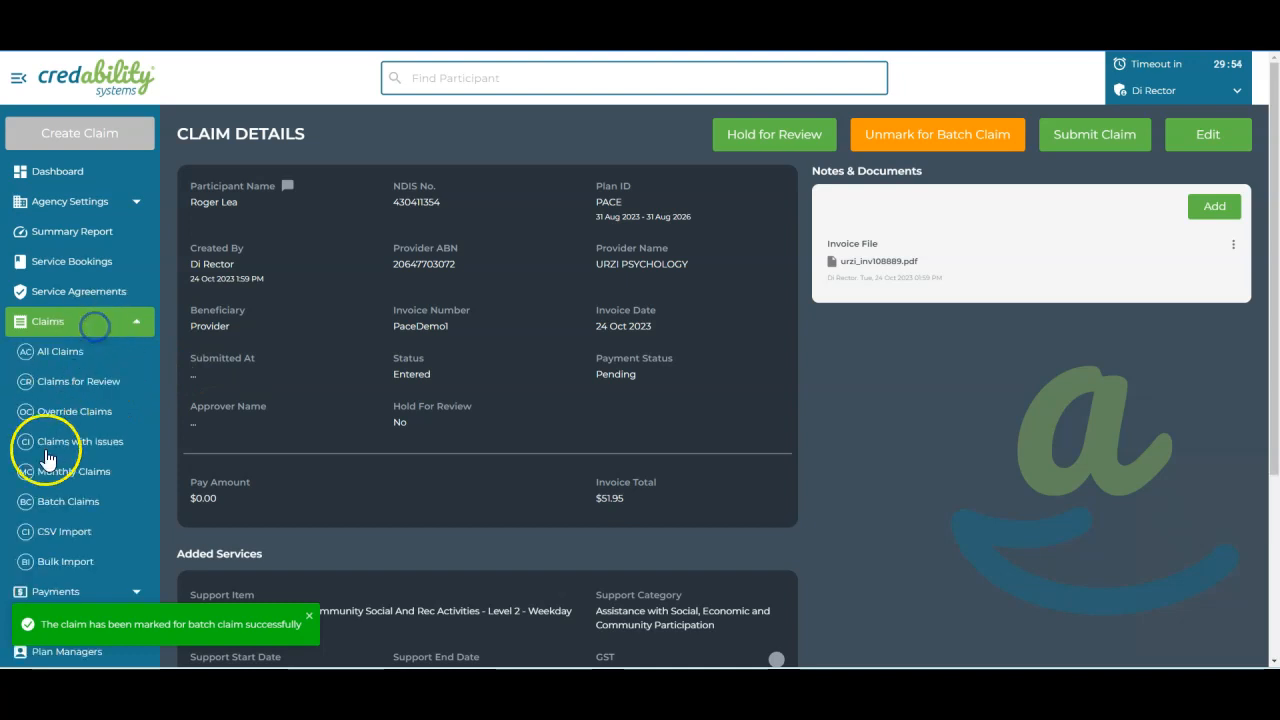
pyautogui.click(60, 503)
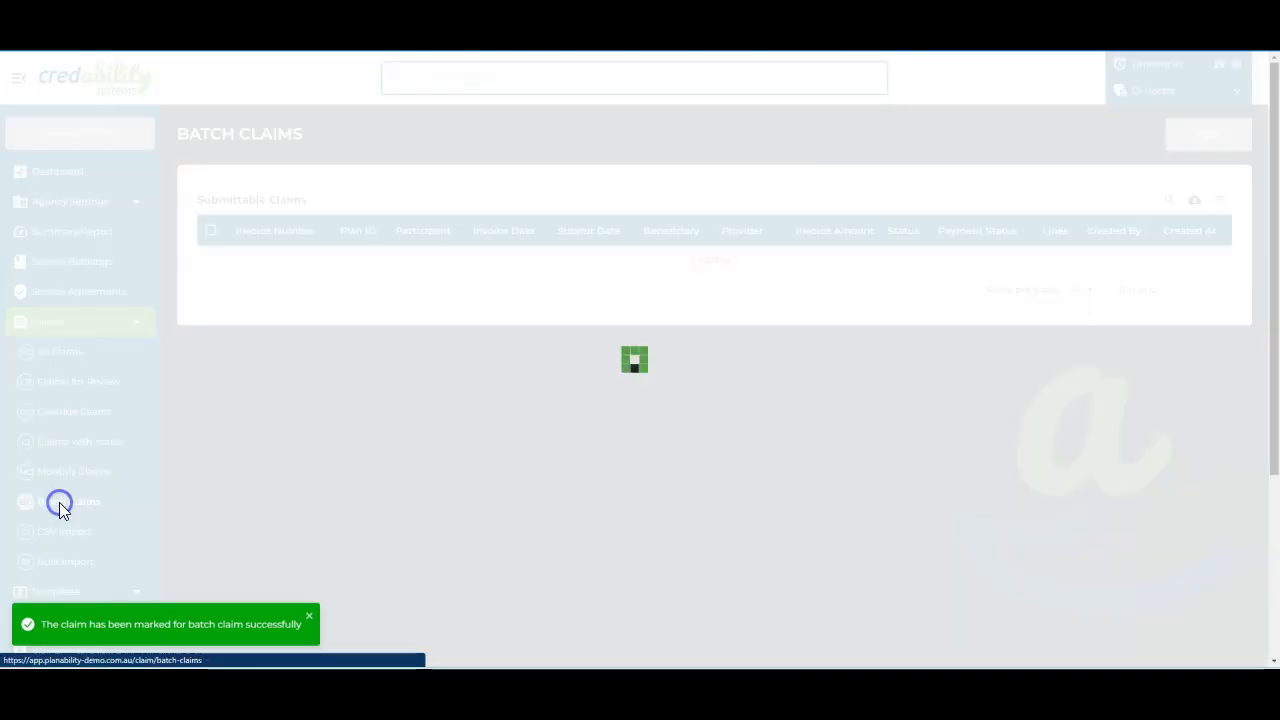
pyautogui.click(210, 280)
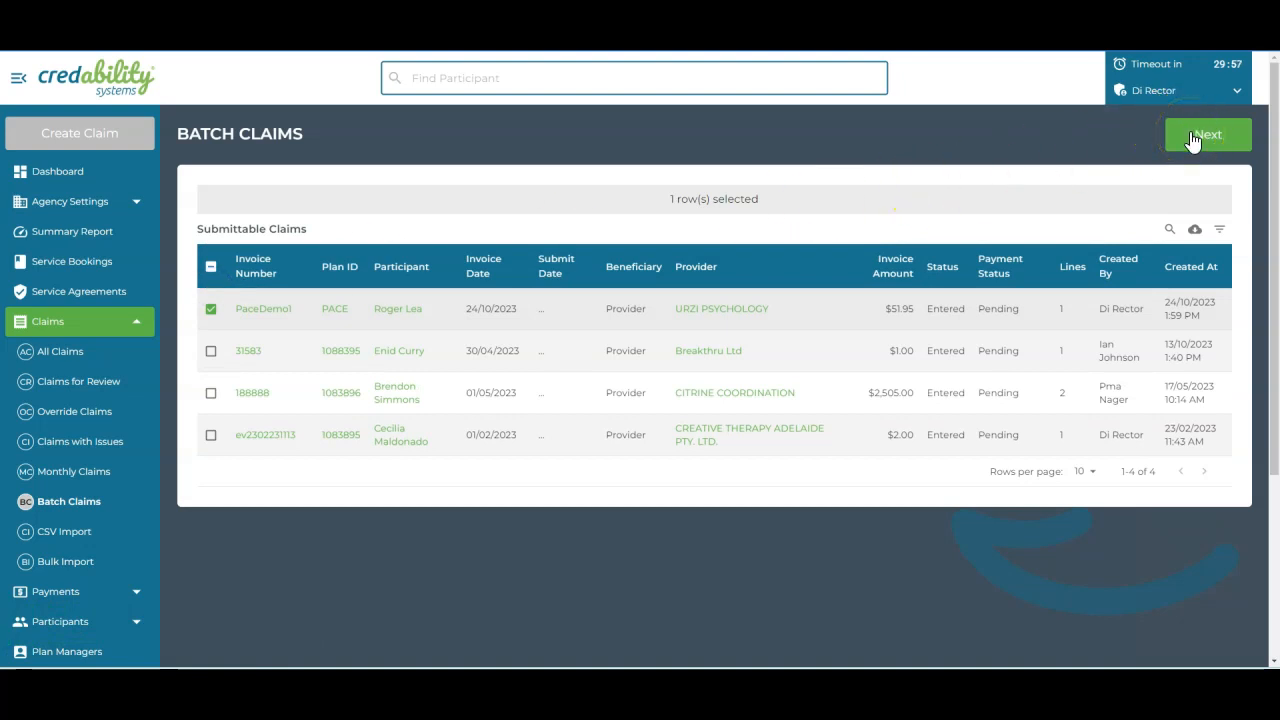
pyautogui.click(57, 591)
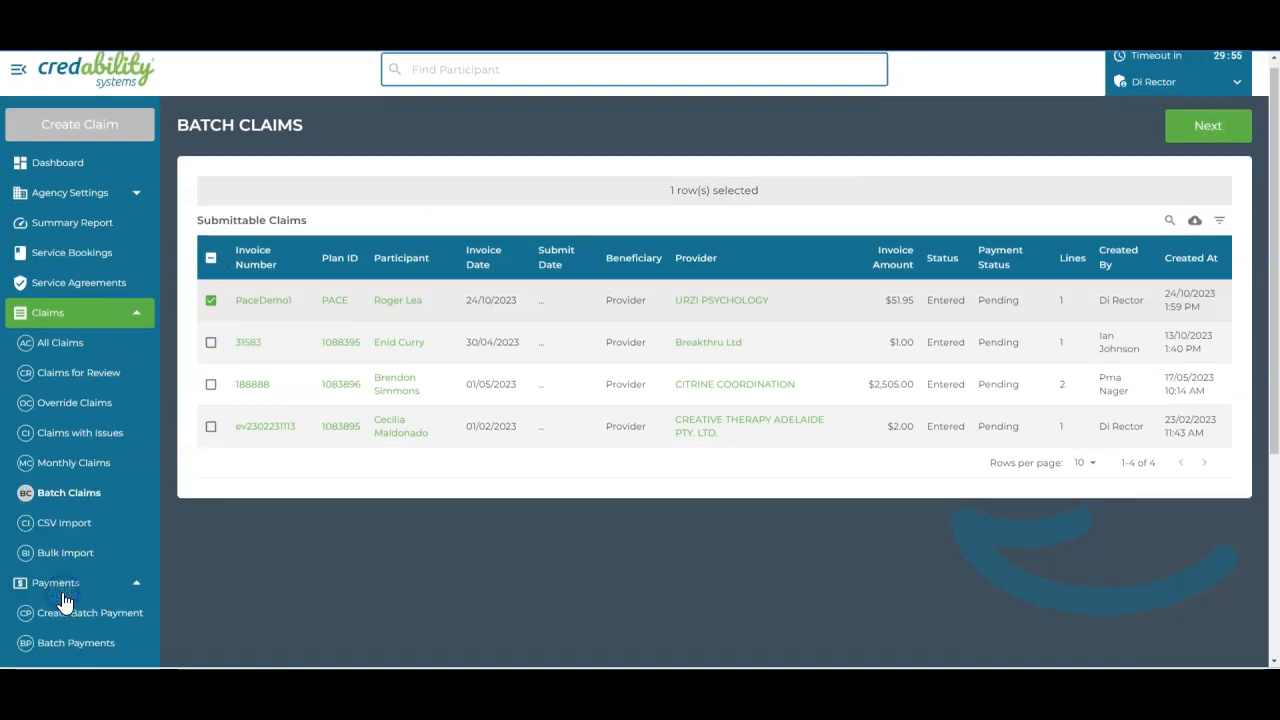
pyautogui.scroll(-2, 76, 480)
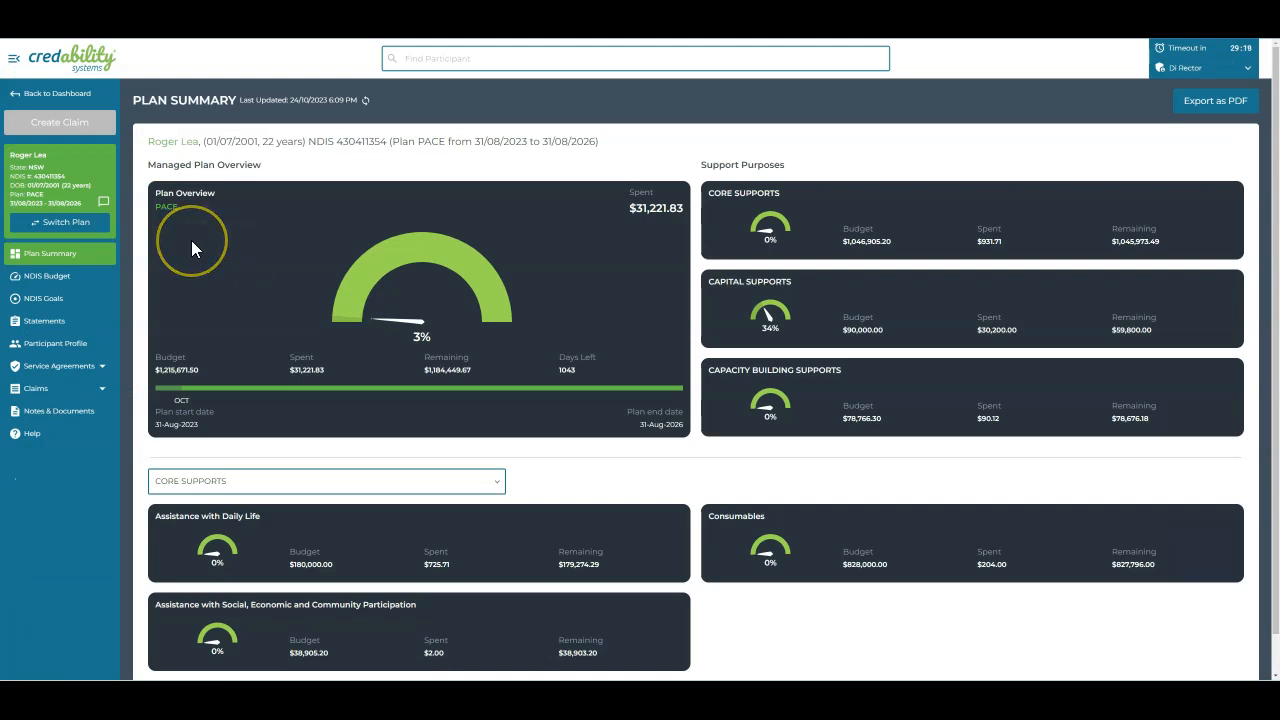
# Examine the participant's plans for switching, checking the PACE plan's start and end dates, without changing the plan
pyautogui.click(104, 223)
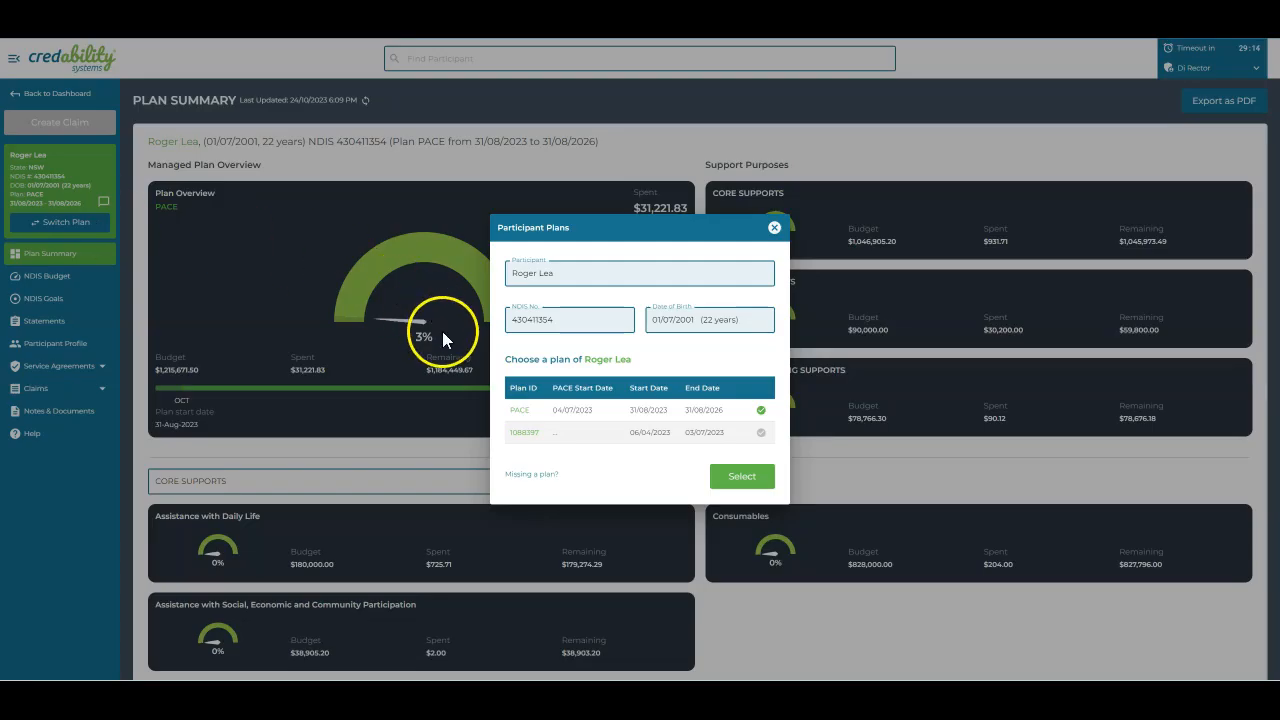
pyautogui.moveTo(553, 410); pyautogui.dragTo(724, 413)
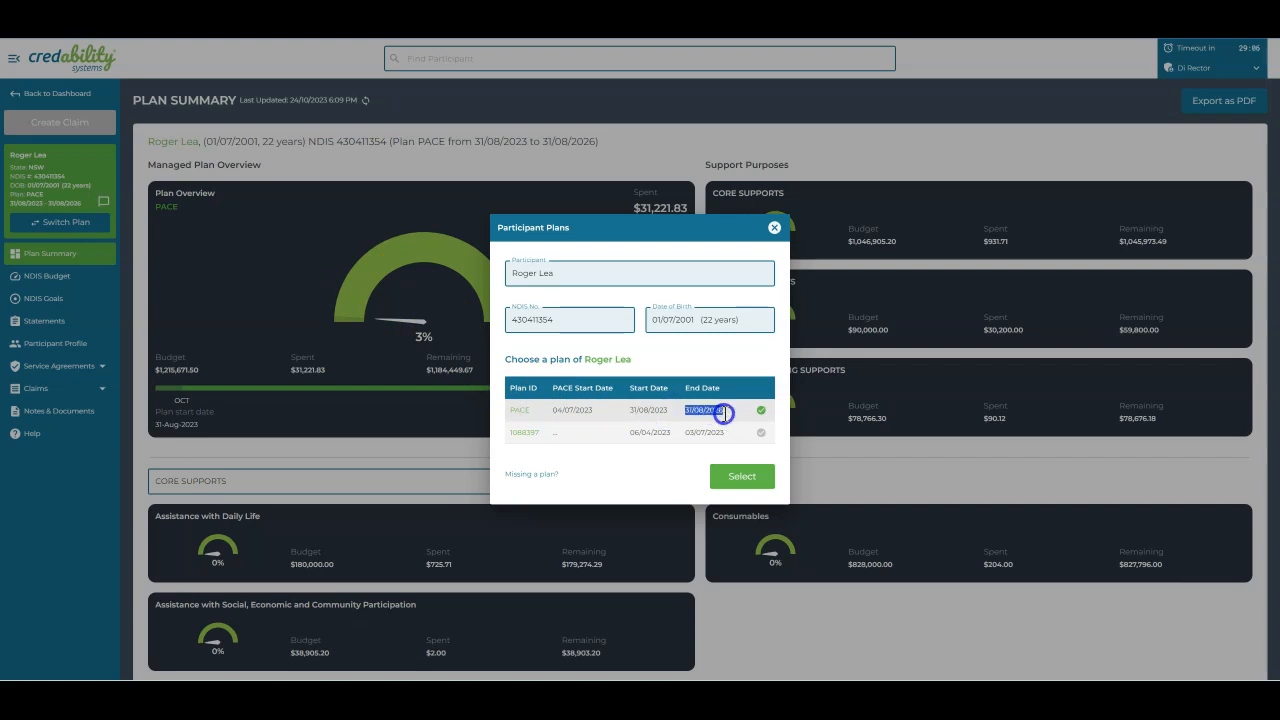
pyautogui.click(776, 230)
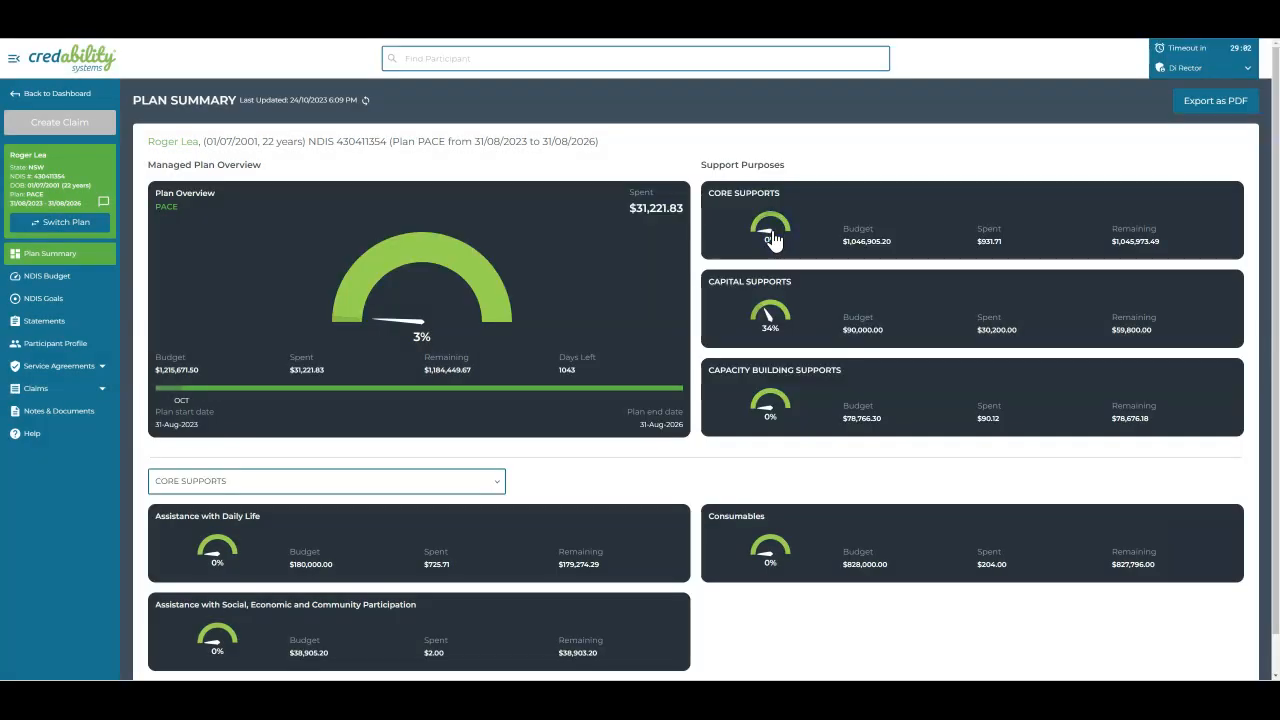
# Start a new provider claim from the participant's PACE plan summary
pyautogui.click(84, 124)
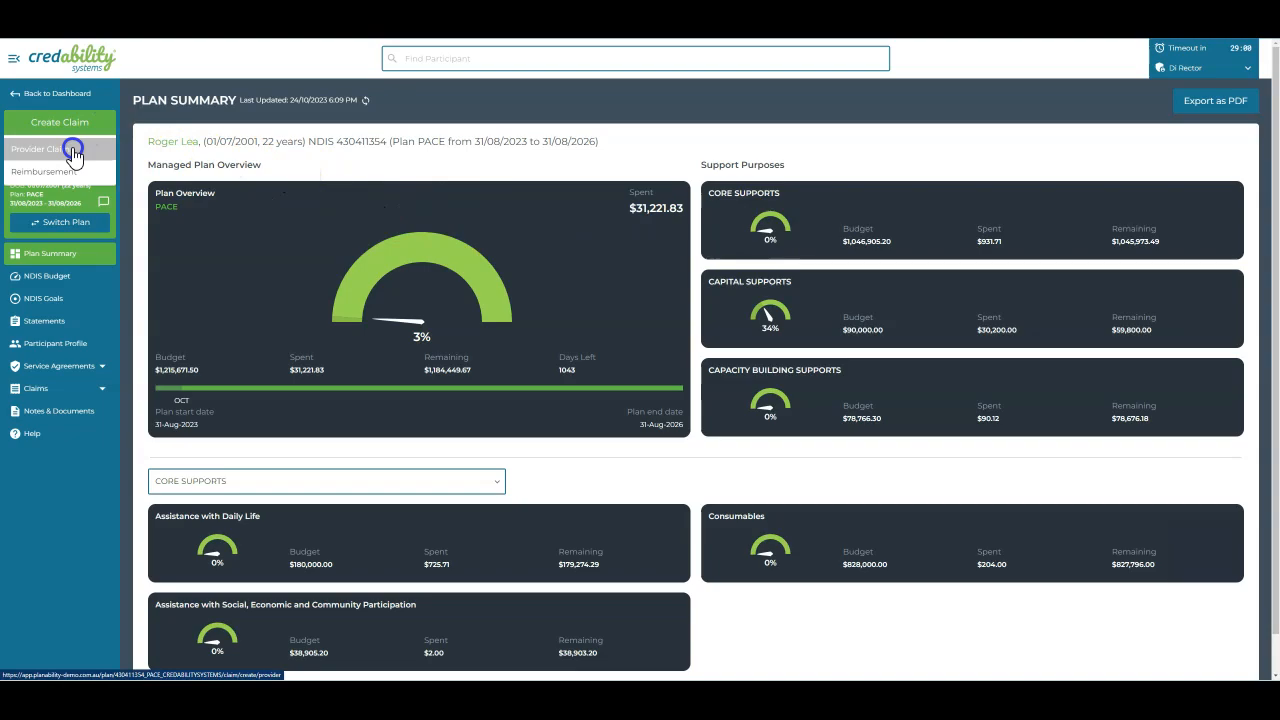
pyautogui.click(72, 149)
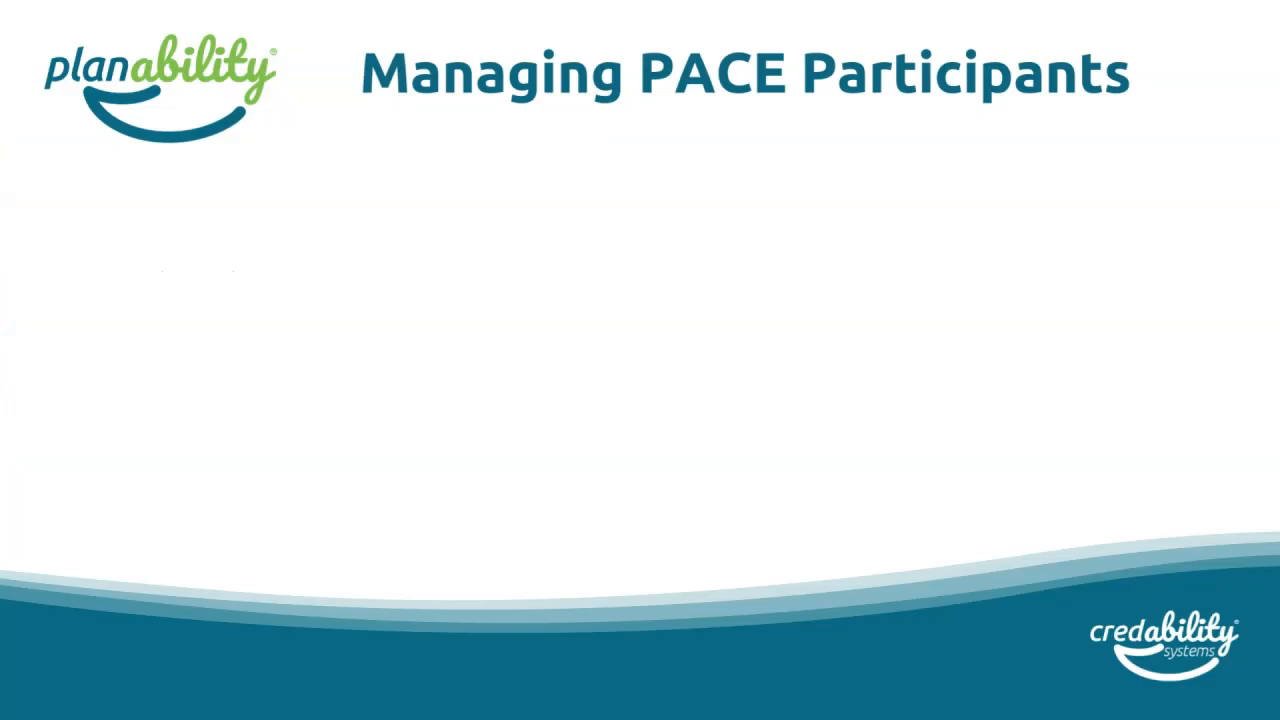